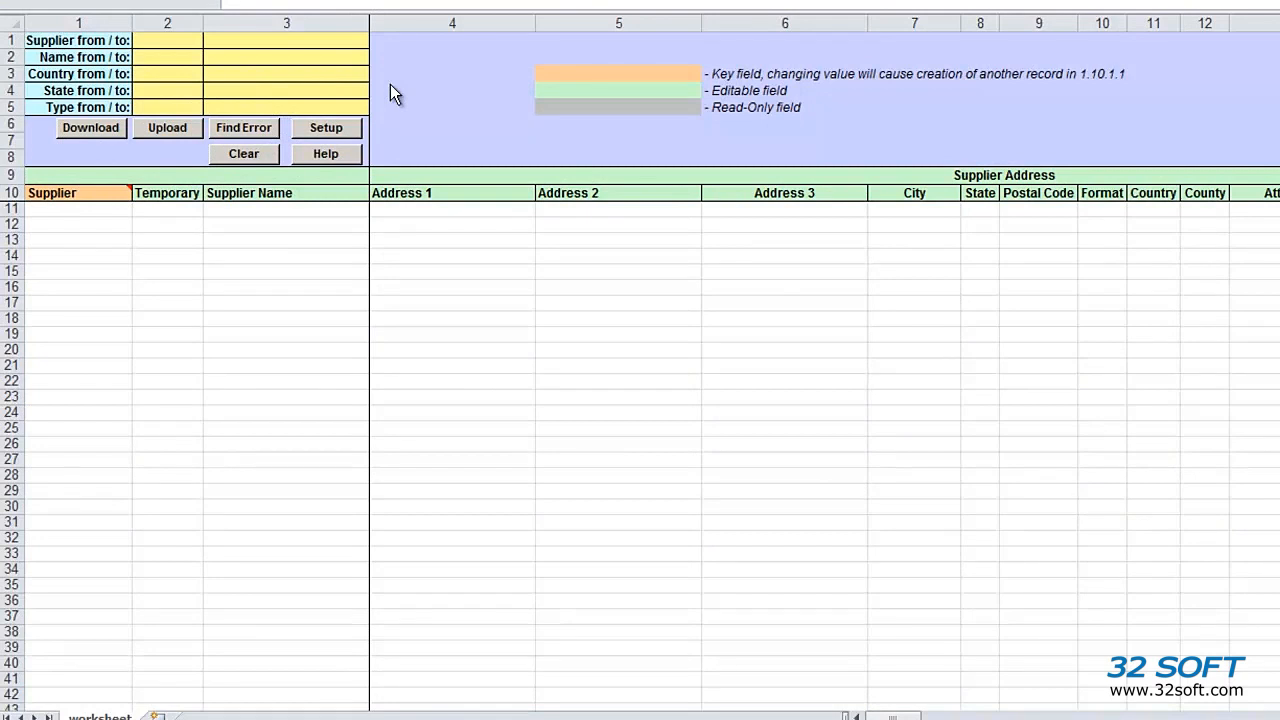
# Choose TEST as the supplier sheet's database connection in Setup and acknowledge the confirmation
pyautogui.click(326, 129)
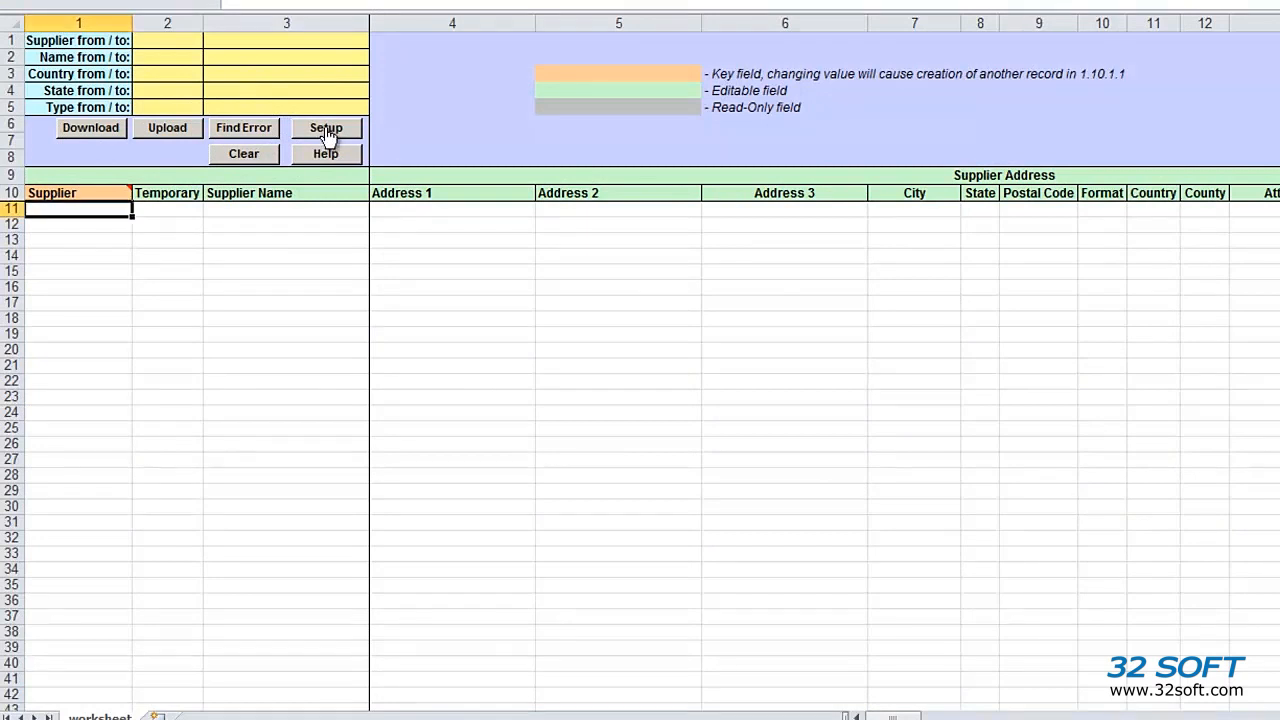
pyautogui.click(326, 129)
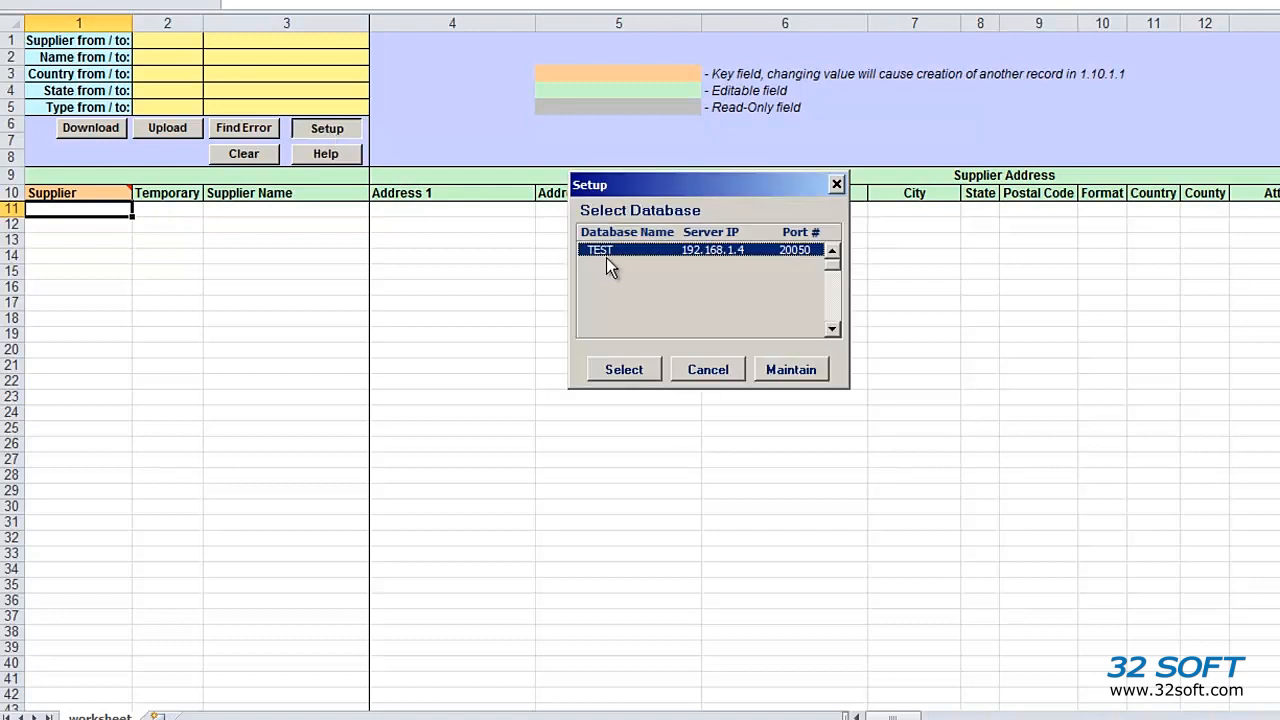
pyautogui.click(624, 370)
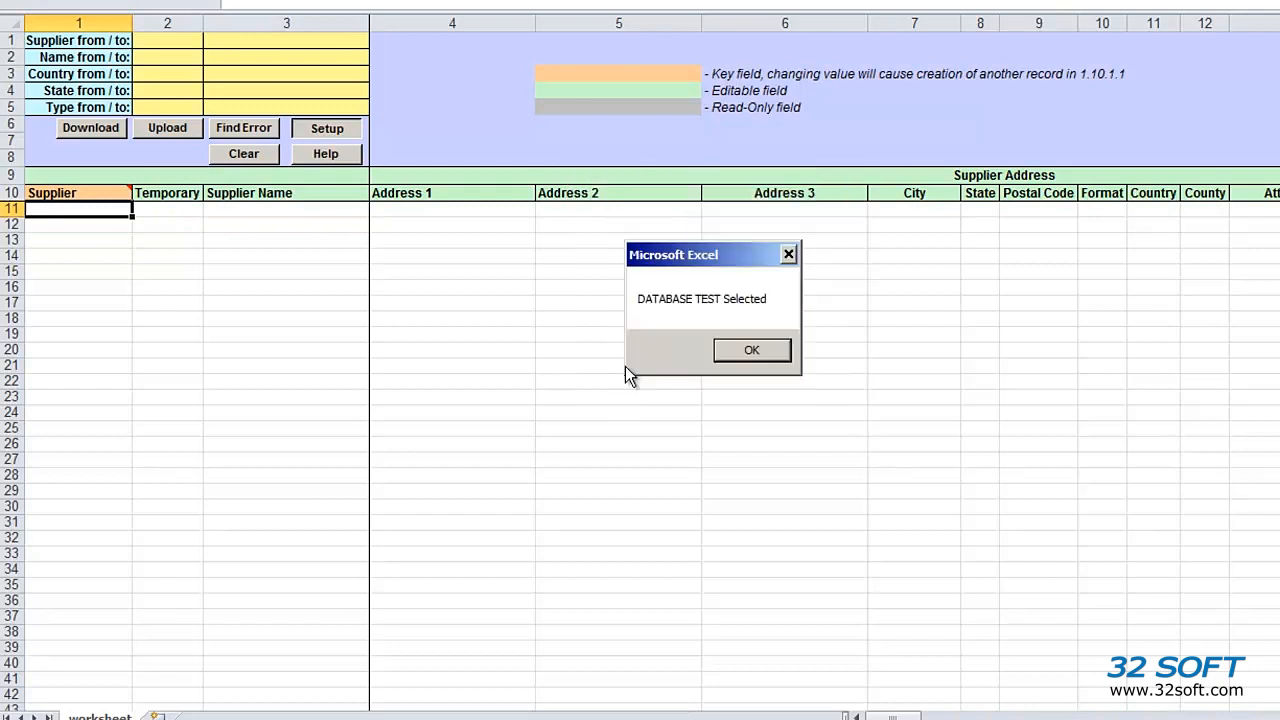
pyautogui.click(751, 352)
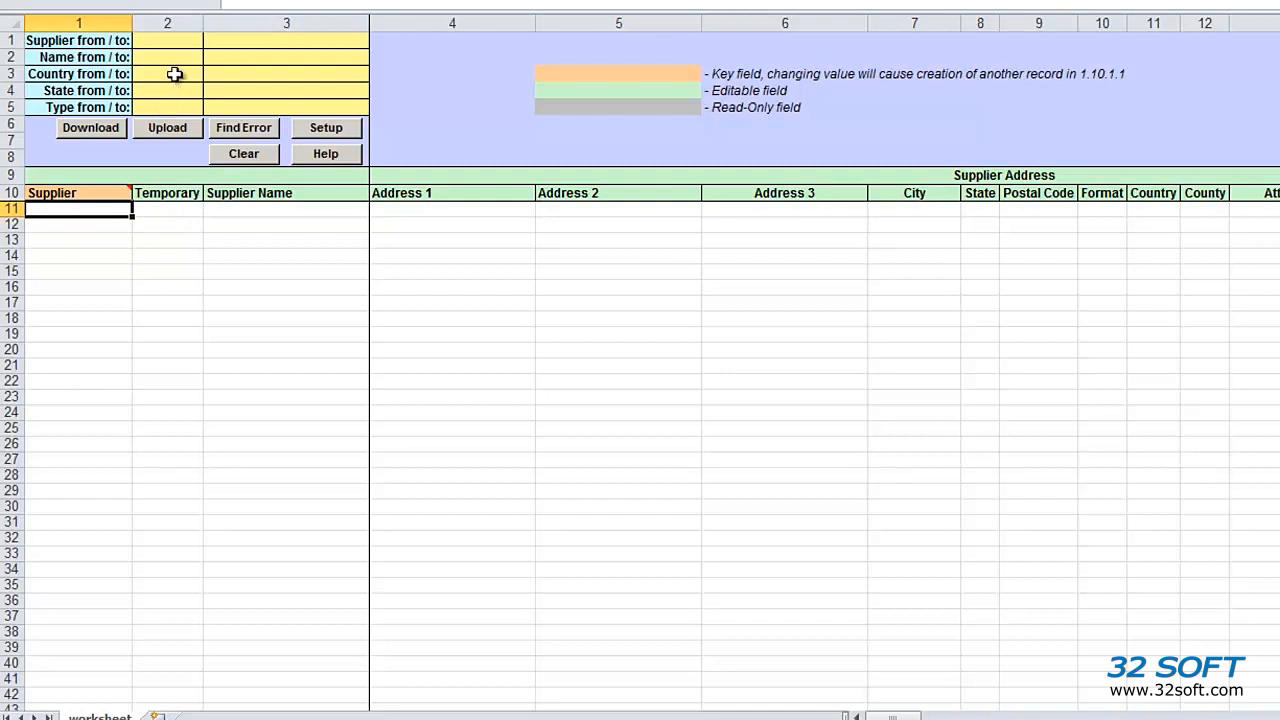
# Set the Supplier filter range from 0 to 9 and start a download from QAD
pyautogui.click(174, 41)
pyautogui.write('0')
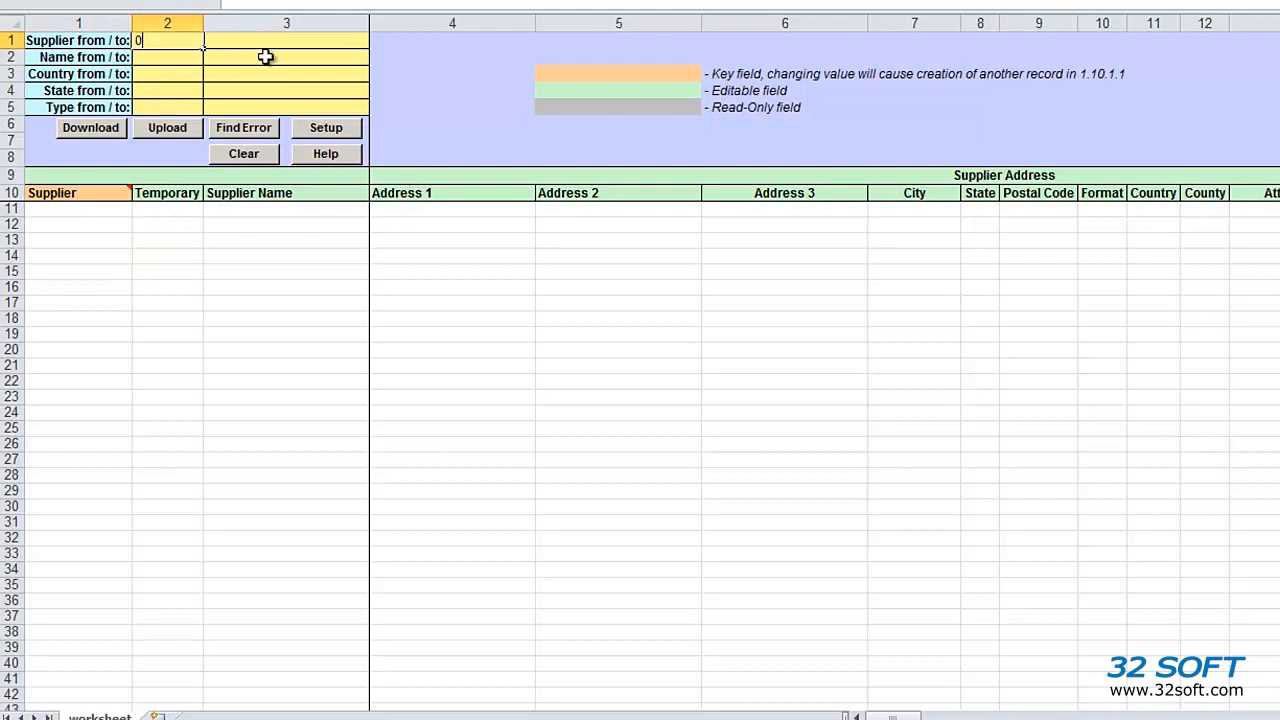
pyautogui.click(265, 42)
pyautogui.write('9')
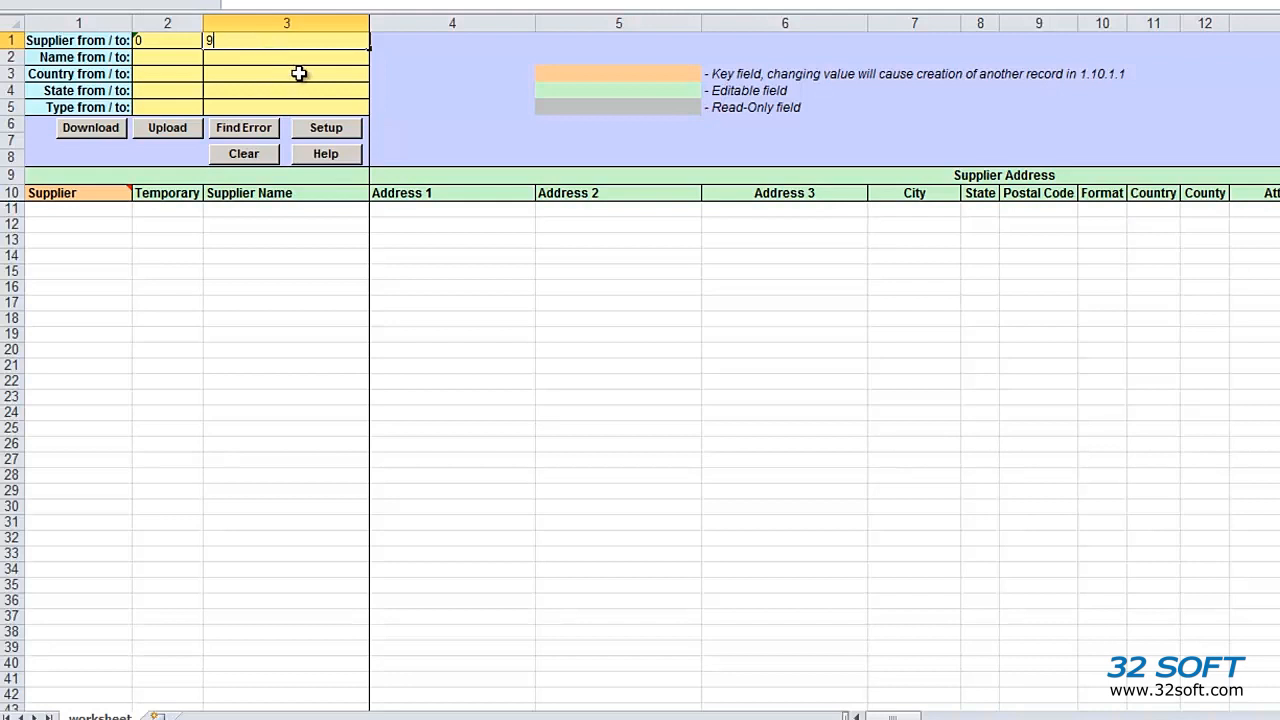
pyautogui.press('Return')
pyautogui.click(115, 128)
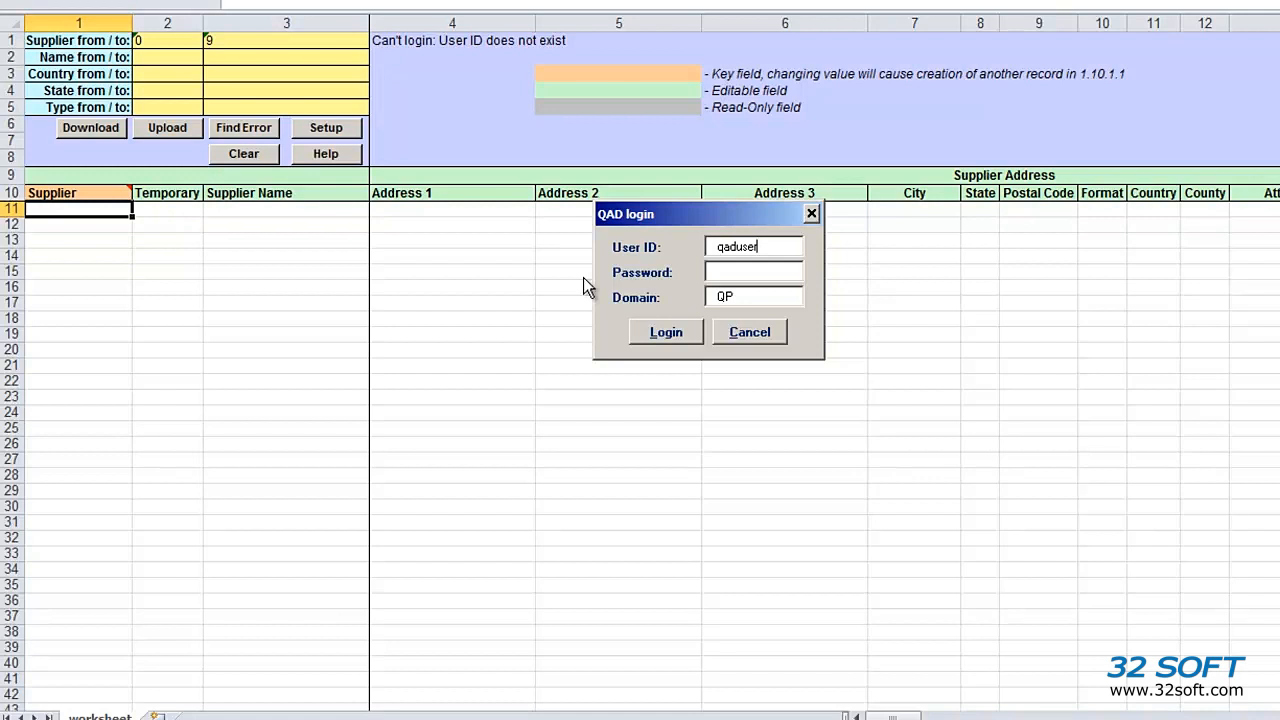
# Log in to QAD with the user ID and password to download the 0–9 suppliers
pyautogui.moveTo(774, 246); pyautogui.dragTo(613, 240)
pyautogui.write('mfgmfgpro')
pyautogui.press('Tab')
pyautogui.press('Tab')
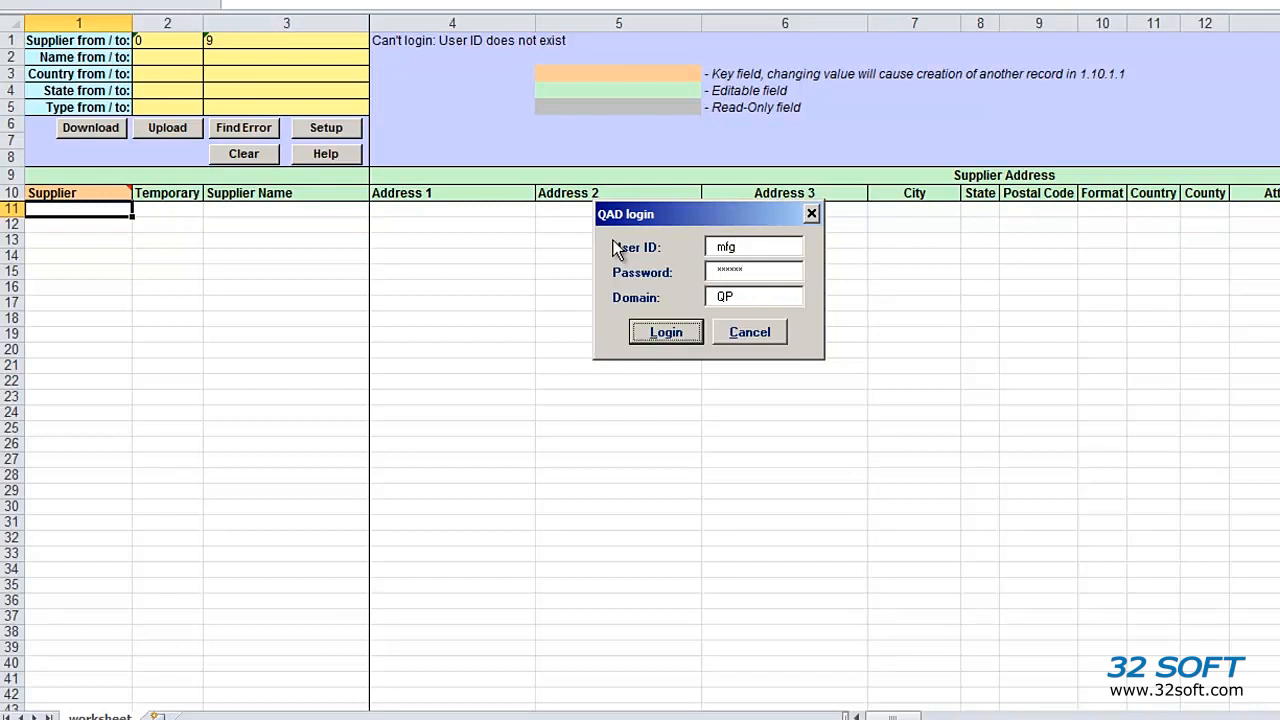
pyautogui.press('Return')
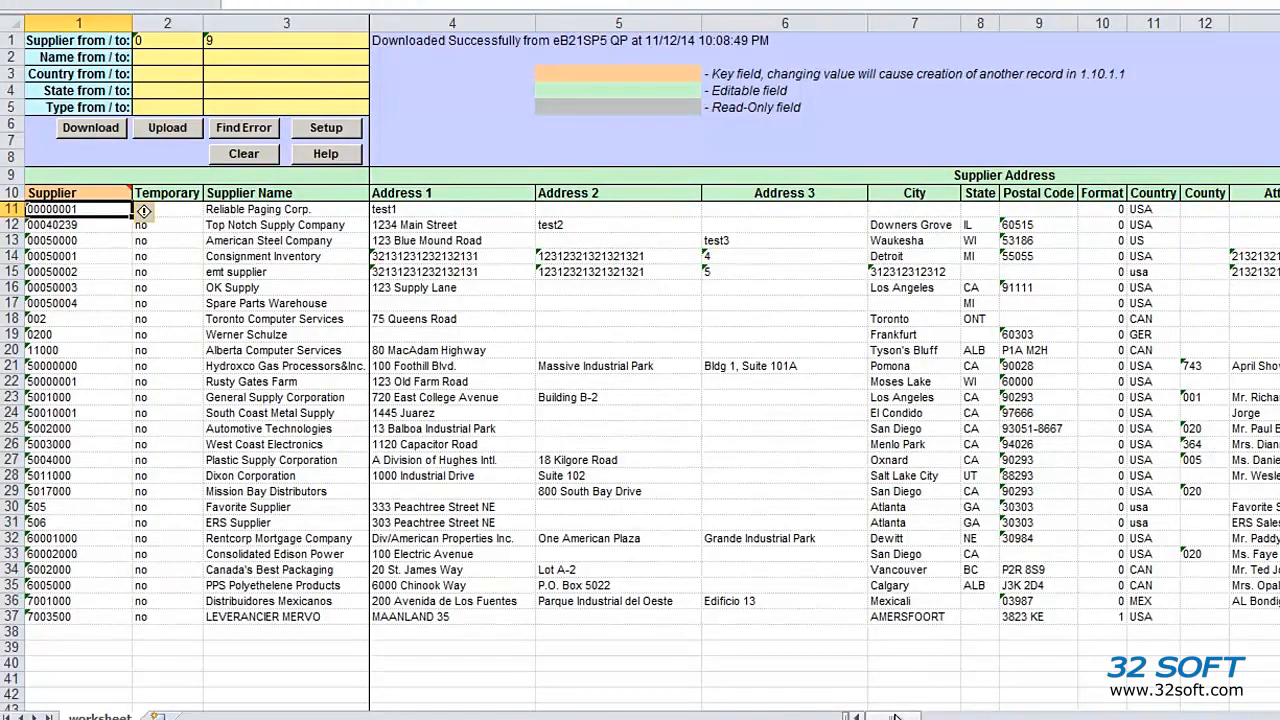
pyautogui.moveTo(896, 716); pyautogui.dragTo(1279, 708)
pyautogui.moveTo(911, 717); pyautogui.dragTo(1025, 715)
# Set every supplier's Type to PROD, filling it down the whole Type column
pyautogui.click(697, 212)
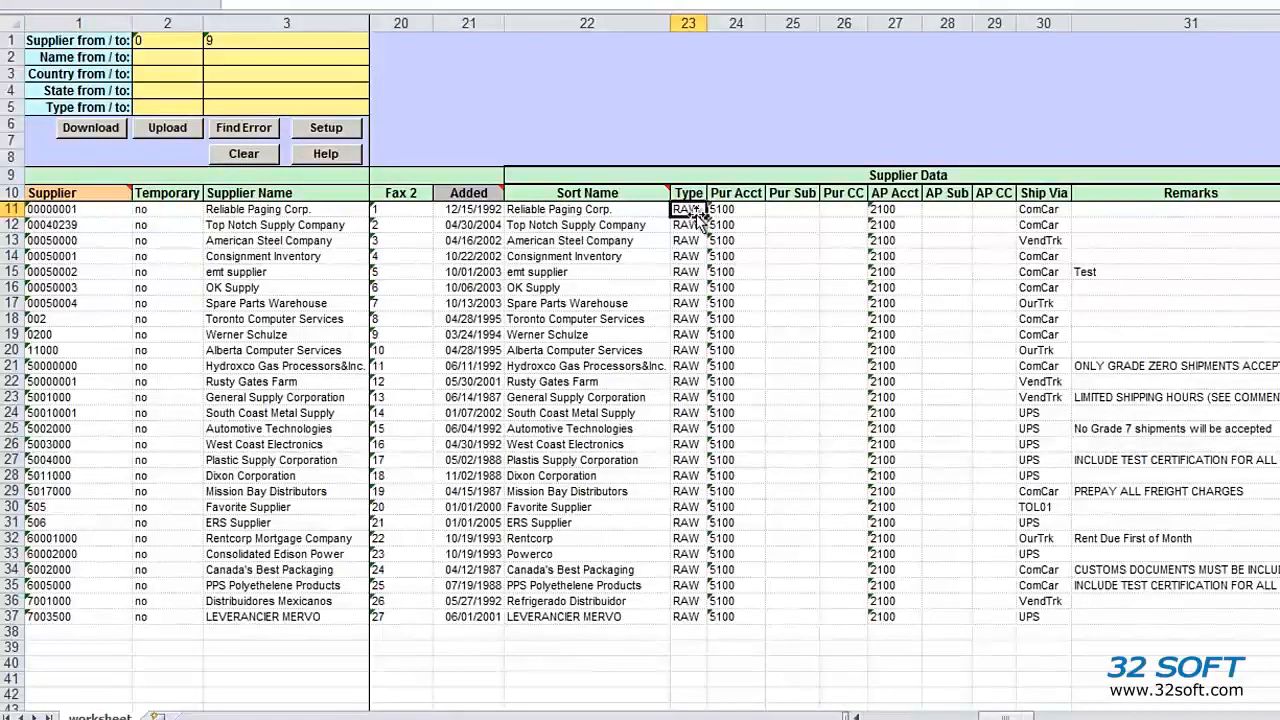
pyautogui.write('PROD')
pyautogui.press('Return')
pyautogui.press('Up')
pyautogui.hotkey('shift', 'Down')
pyautogui.hotkey('shift', 'Down')
pyautogui.hotkey('shift', 'Down')
pyautogui.hotkey('shift', 'Down')
pyautogui.hotkey('shift', 'Down')
pyautogui.hotkey('shift', 'Down')
pyautogui.hotkey('shift', 'Down')
pyautogui.hotkey('shift', 'Down')
pyautogui.hotkey('shift', 'Down')
pyautogui.hotkey('shift', 'Down')
pyautogui.hotkey('shift', 'Down')
pyautogui.hotkey('shift', 'Down')
pyautogui.hotkey('shift', 'Down')
pyautogui.hotkey('shift', 'Down')
pyautogui.hotkey('shift', 'Down')
pyautogui.hotkey('shift', 'Down')
pyautogui.hotkey('shift', 'Down')
pyautogui.hotkey('shift', 'Down')
pyautogui.hotkey('shift', 'Down')
pyautogui.hotkey('shift', 'Down')
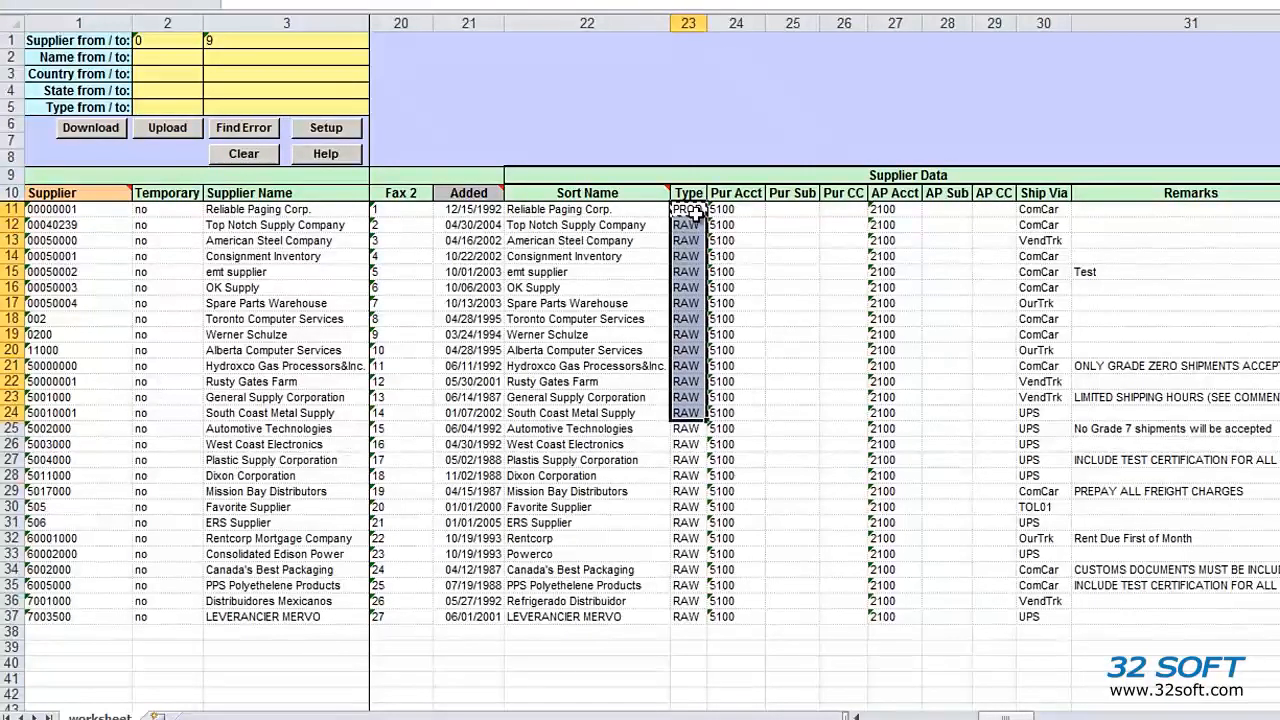
pyautogui.hotkey('shift', 'Down')
pyautogui.hotkey('shift', 'Down')
pyautogui.write('PROD PROD PROD PROD PROD PROD PROD PROD PROD PROD PROD PROD PROD PROD PROD PROD PROD PROD PROD PROD PROD PROD PROD PROD PROD PROD PROD')
pyautogui.press('Left')
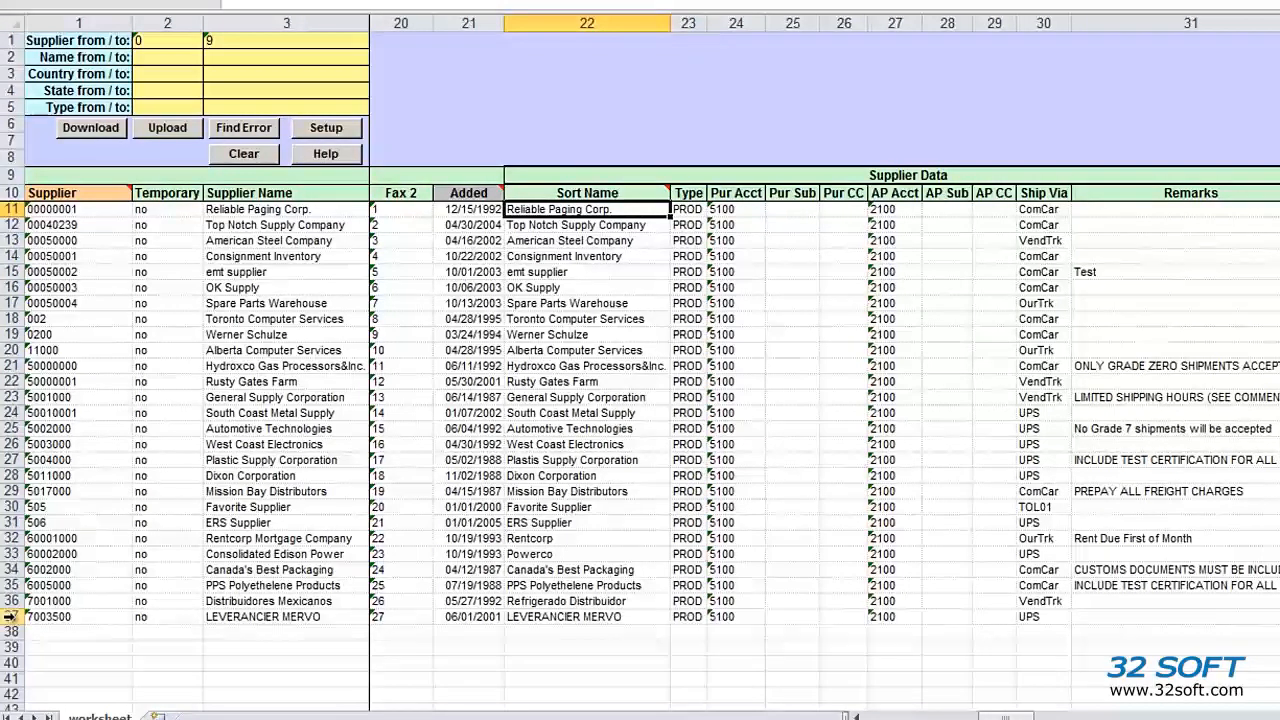
# Duplicate the LEVERANCIER MERVO supplier in row 37 into row 38
pyautogui.click(10, 617)
pyautogui.hotkey('ctrl', 'c')
pyautogui.press('Down')
pyautogui.hotkey('ctrl', 'v')
pyautogui.press('Right')
pyautogui.press('Left')
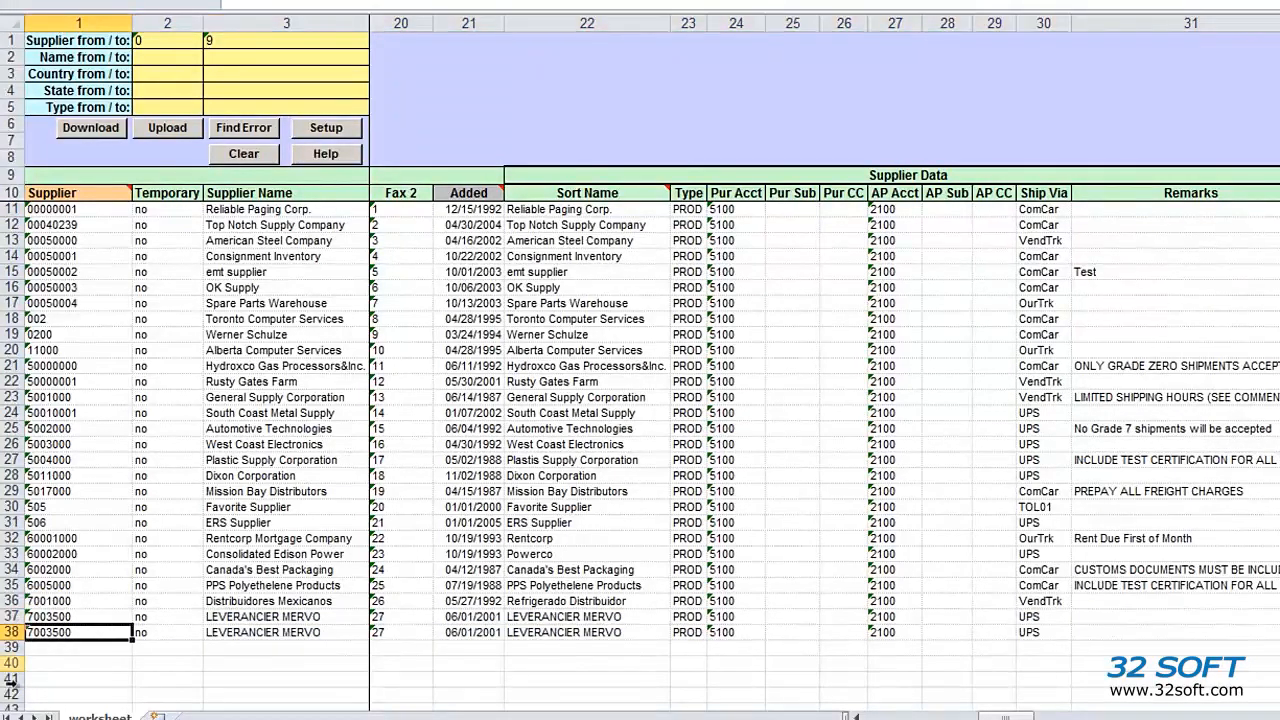
# Change the copied row's code to 7003501 and name to LEVERANCIER MERVO 2nd
pyautogui.doubleClick(86, 632)
pyautogui.press('BackSpace')
pyautogui.write('1')
pyautogui.doubleClick(344, 632)
pyautogui.write('2nd')
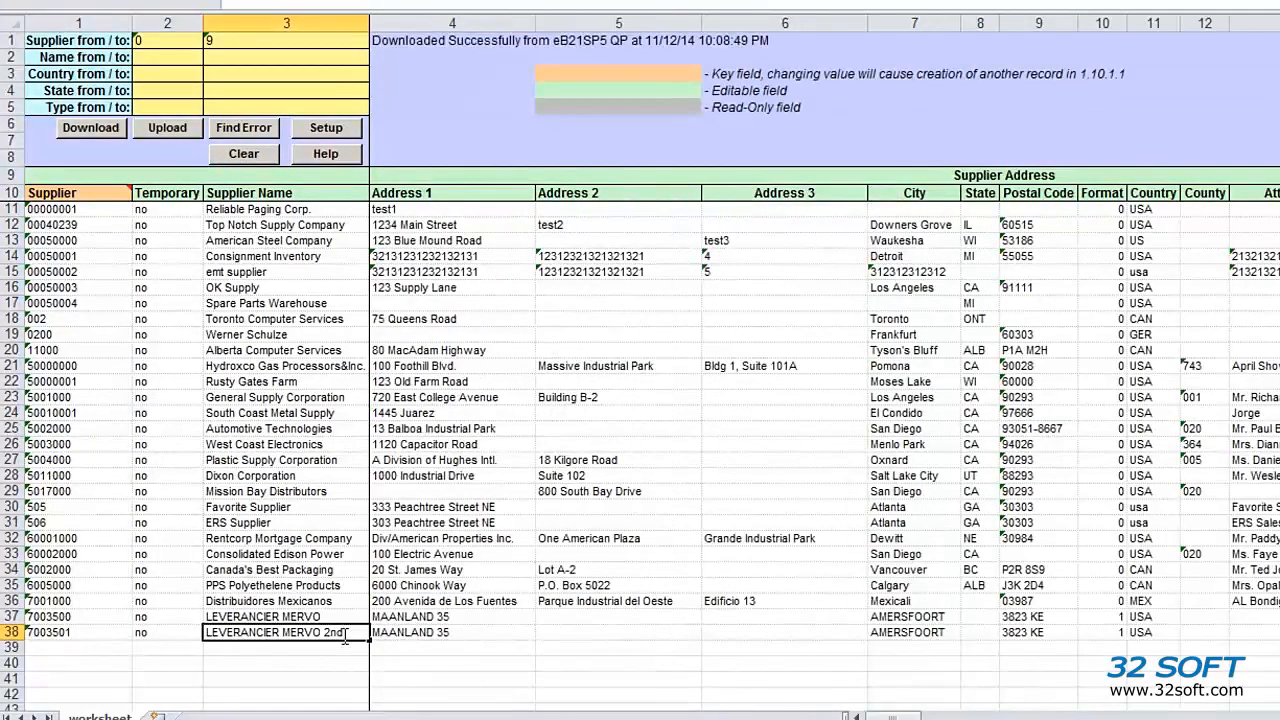
pyautogui.press('Tab')
# Give the new supplier the address 1st street, Dallas, TX 12345
pyautogui.write('1st')
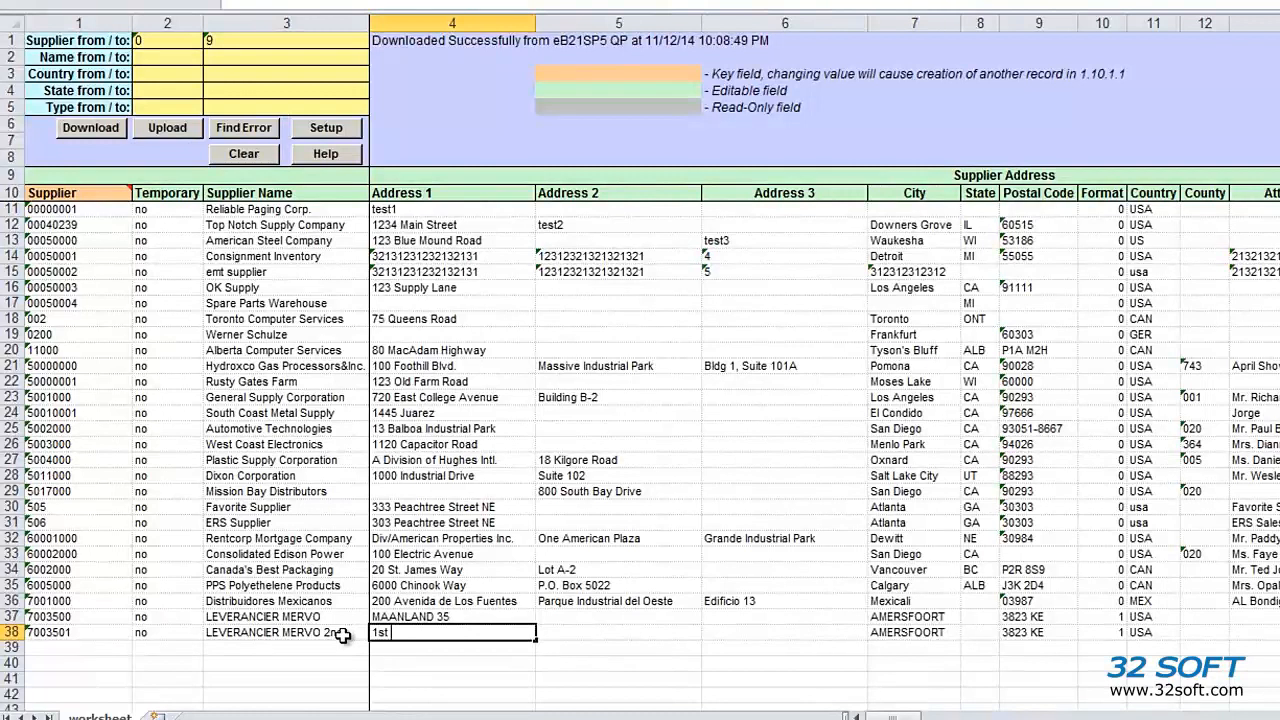
pyautogui.write(' street')
pyautogui.press('Tab')
pyautogui.press('Tab')
pyautogui.press('Tab')
pyautogui.write('Dallas')
pyautogui.press('Tab')
pyautogui.press('Tab')
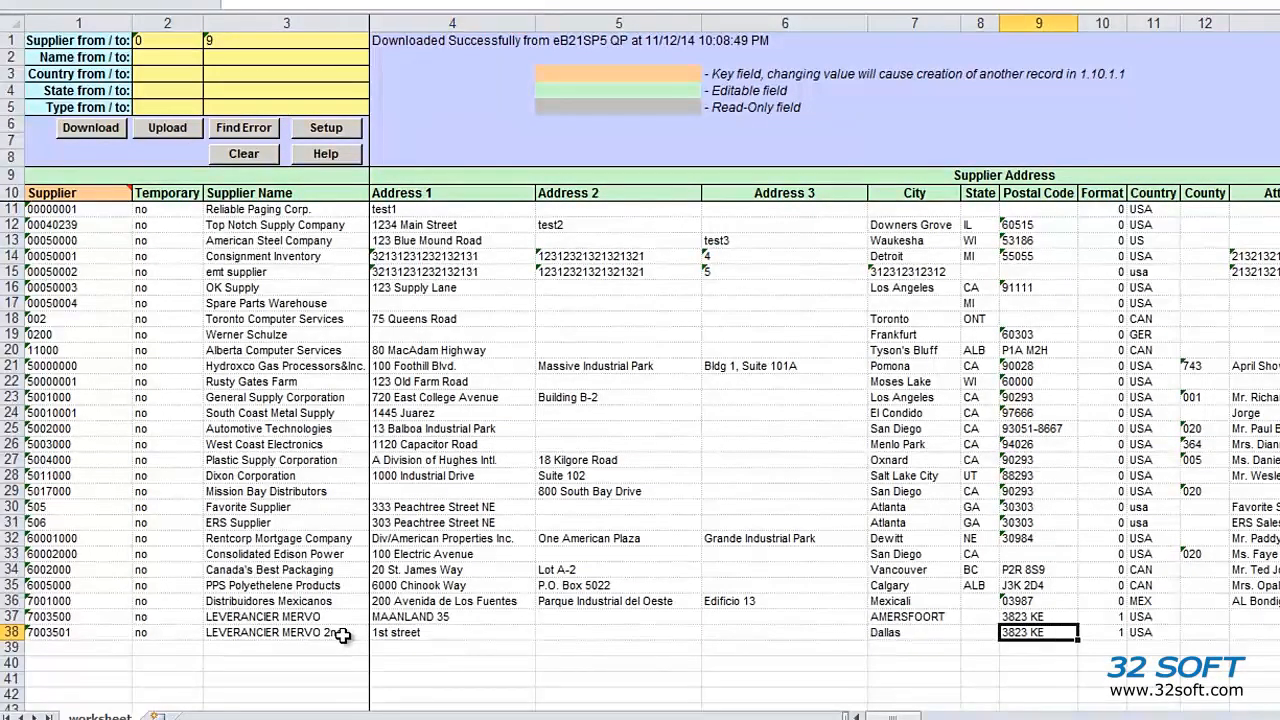
pyautogui.write('12345')
pyautogui.hotkey('shift', 'Tab')
pyautogui.write('TX')
pyautogui.press('Tab')
pyautogui.press('Tab')
pyautogui.press('Tab')
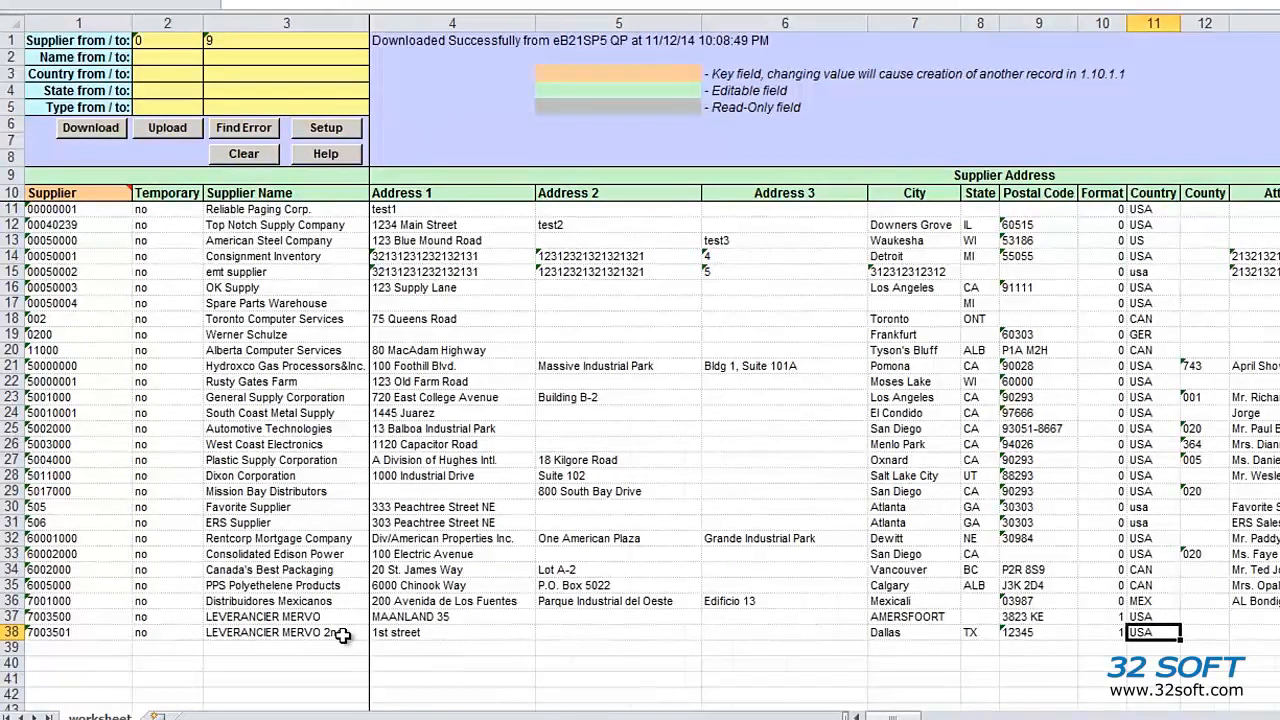
# Set the new supplier's Currency to AAA
pyautogui.press('Tab')
pyautogui.press('Tab')
pyautogui.press('Tab')
pyautogui.press('Tab')
pyautogui.press('Tab')
pyautogui.press('Tab')
pyautogui.press('Tab')
pyautogui.press('Tab')
pyautogui.press('Tab')
pyautogui.press('Tab')
pyautogui.press('Tab')
pyautogui.press('Tab')
pyautogui.press('Tab')
pyautogui.press('Tab')
pyautogui.press('Tab')
pyautogui.press('Tab')
pyautogui.press('Tab')
pyautogui.press('Tab')
pyautogui.press('Tab')
pyautogui.press('Tab')
pyautogui.write('A')
pyautogui.press('Return')
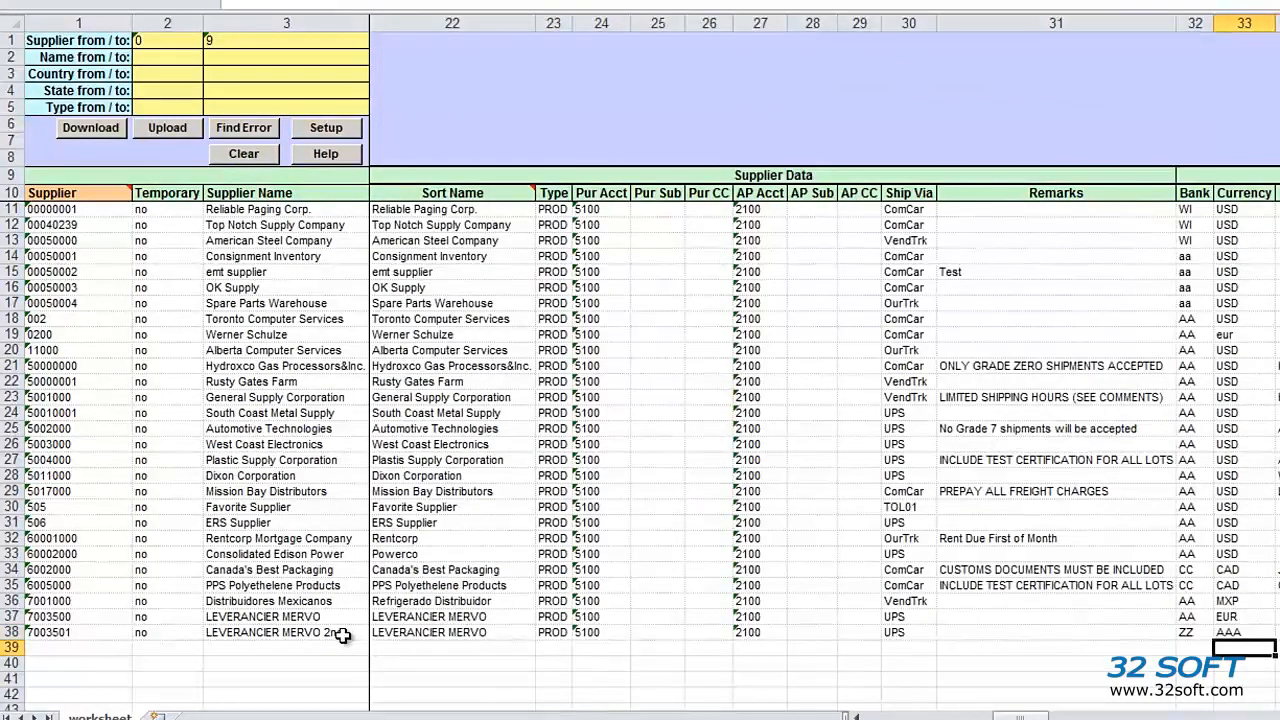
# Upload the edited suppliers and close the error report flagging Bank ZZ and Currency AAA
pyautogui.click(184, 128)
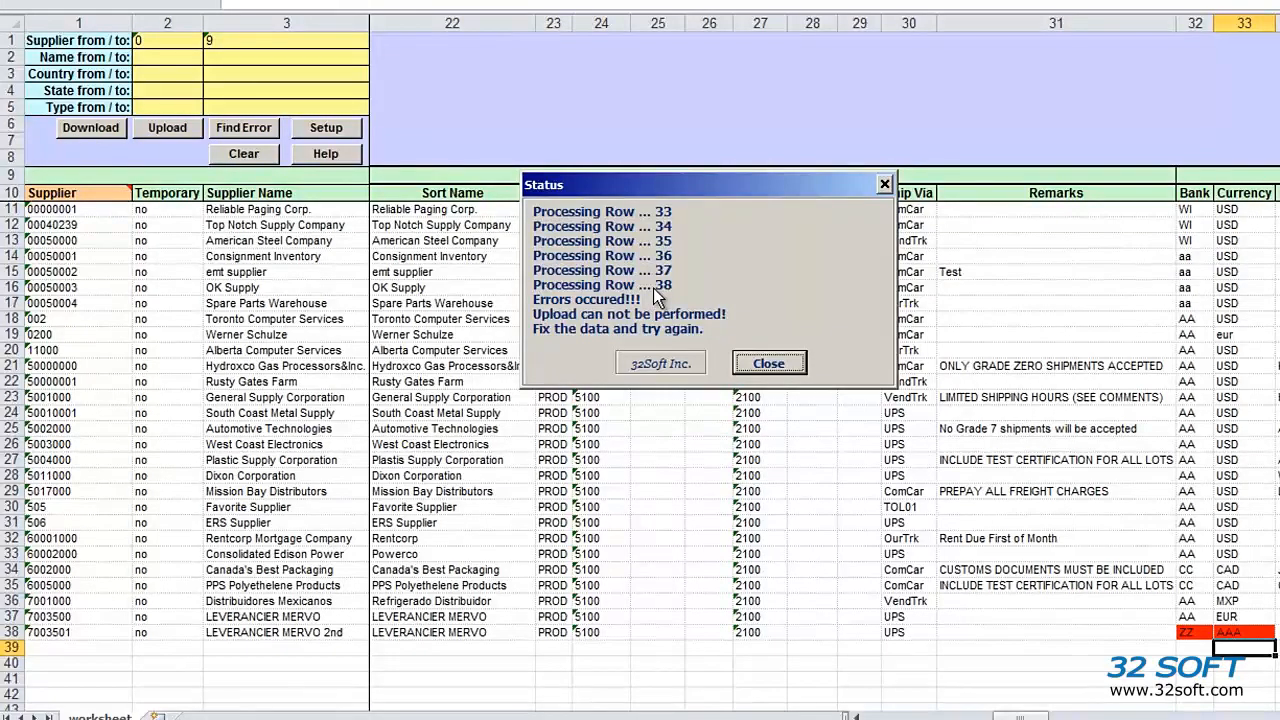
pyautogui.click(768, 364)
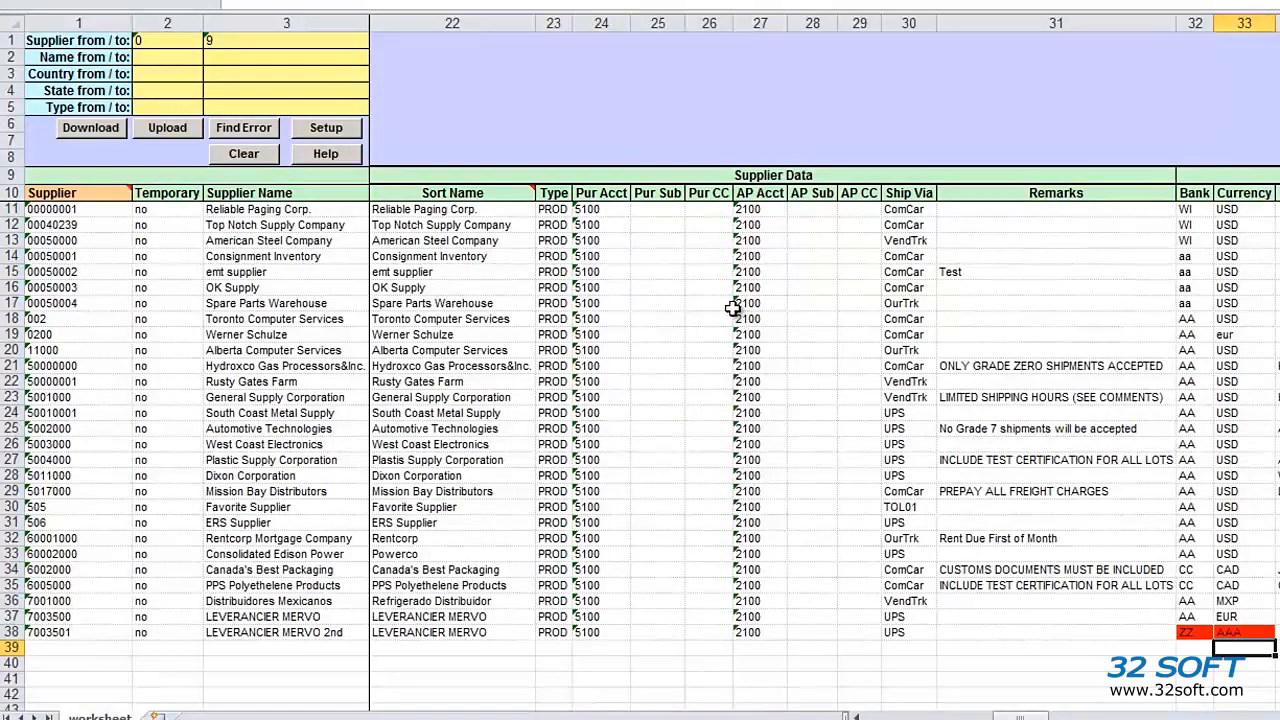
# Correct the new supplier's Bank to AA and its Currency to USD
pyautogui.click(265, 137)
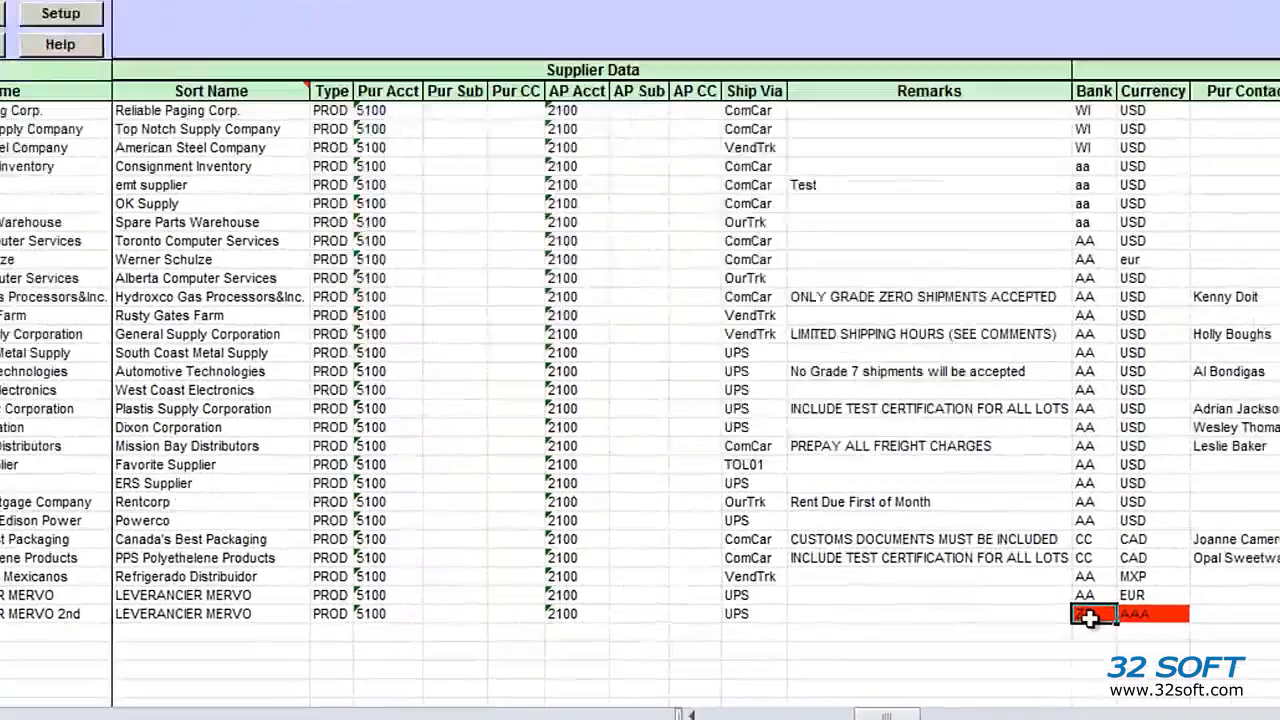
pyautogui.moveTo(1089, 619)
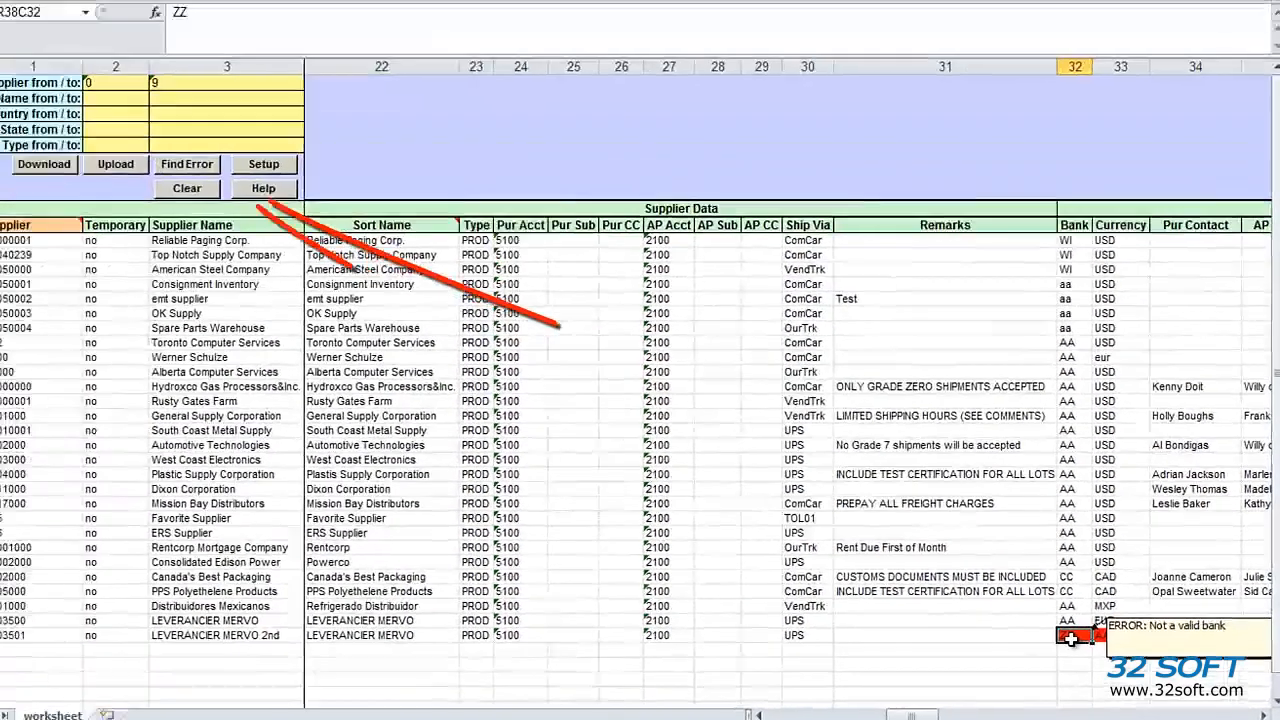
pyautogui.write('AA')
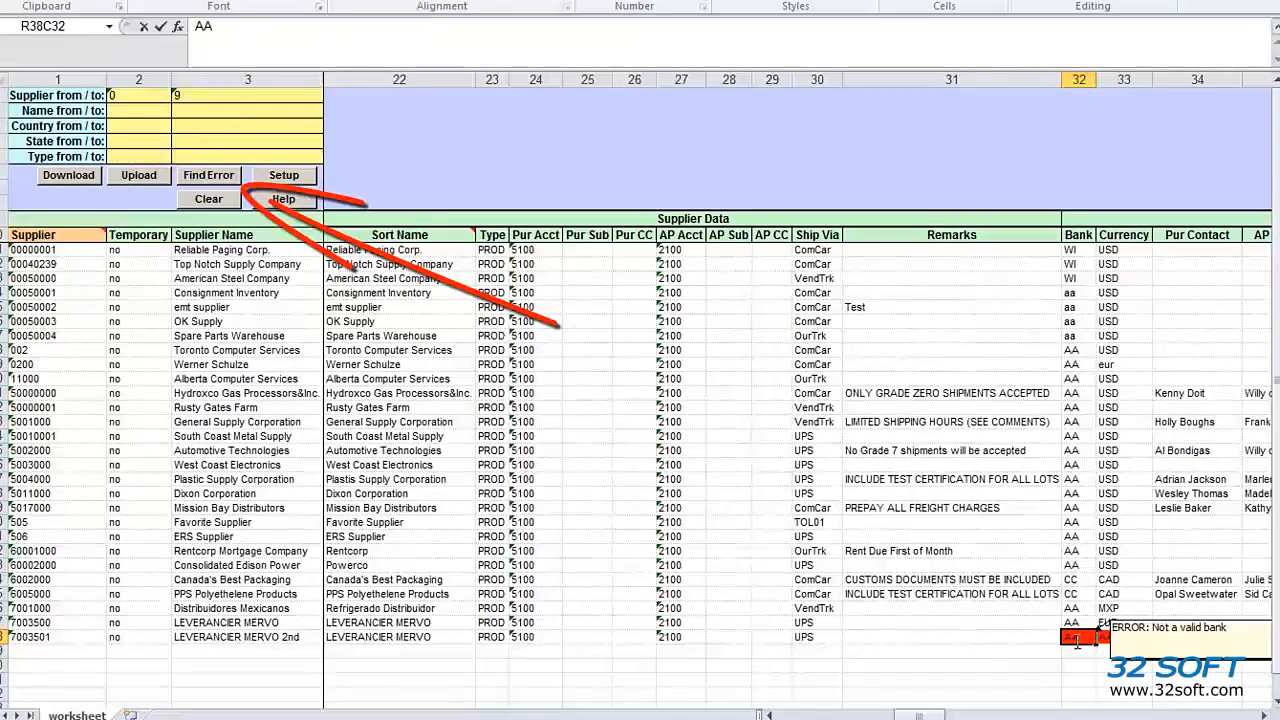
pyautogui.press('Return')
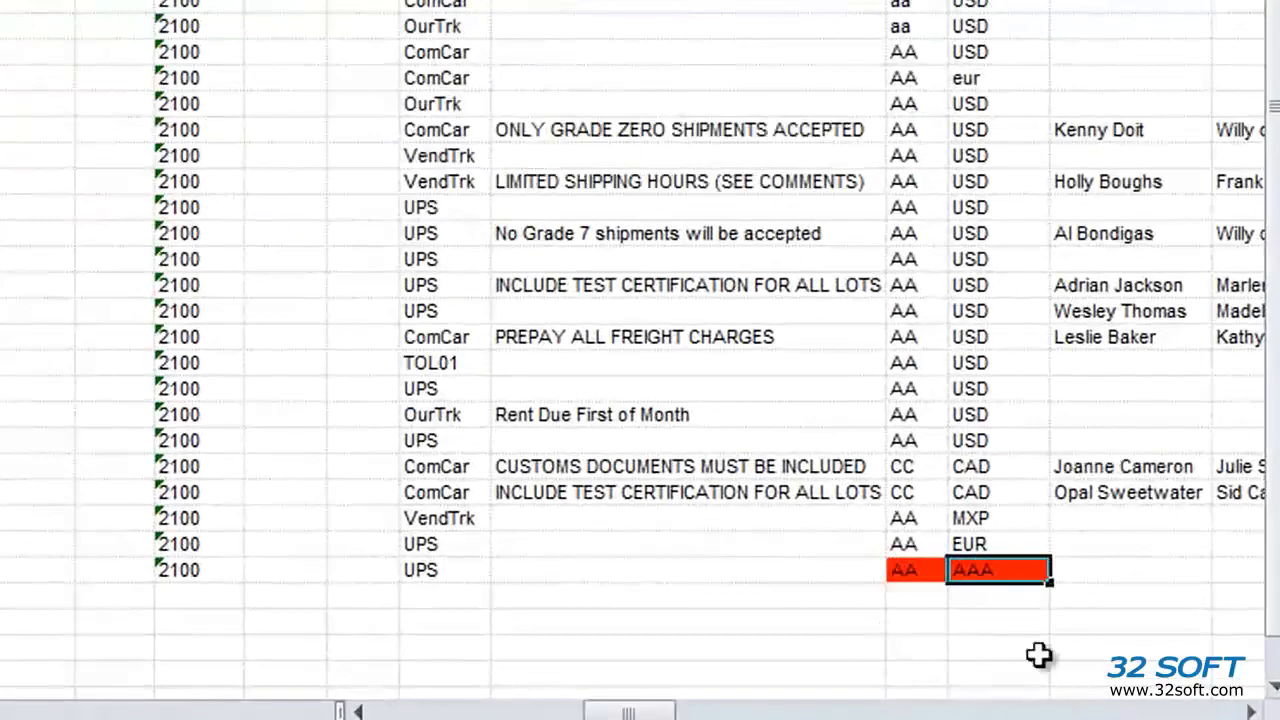
pyautogui.moveTo(1005, 570)
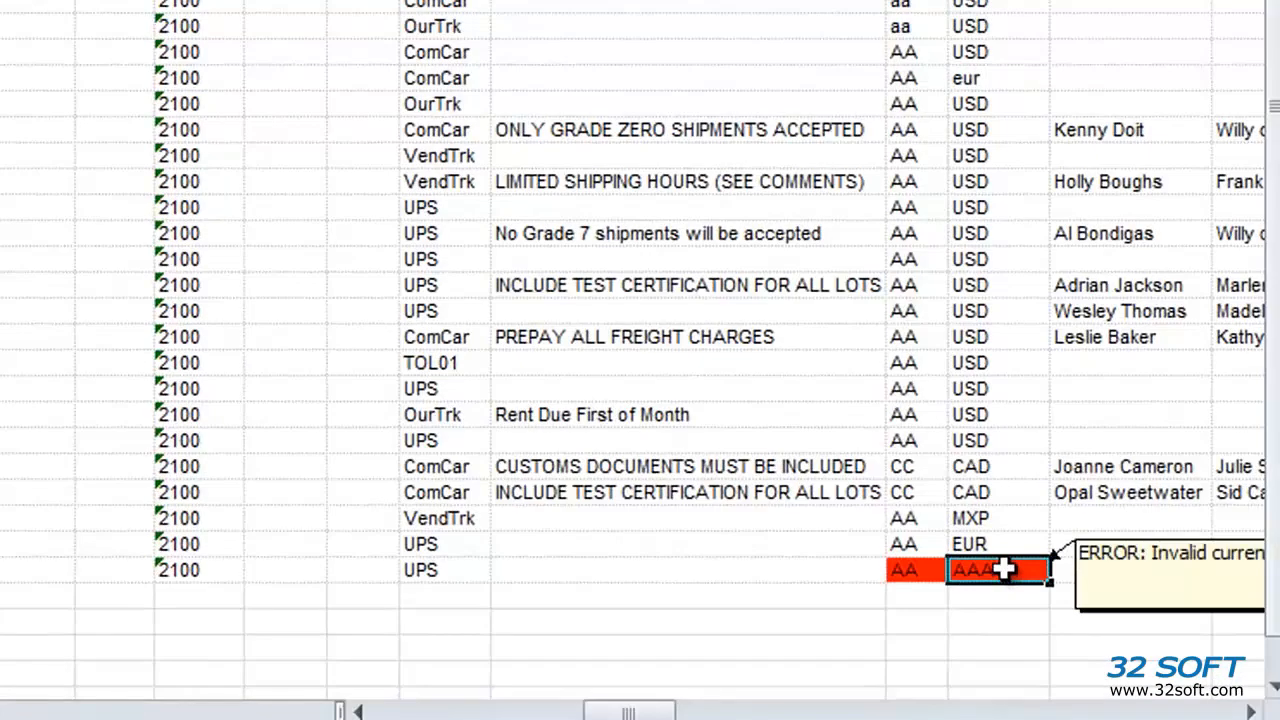
pyautogui.write('USD')
pyautogui.press('Return')
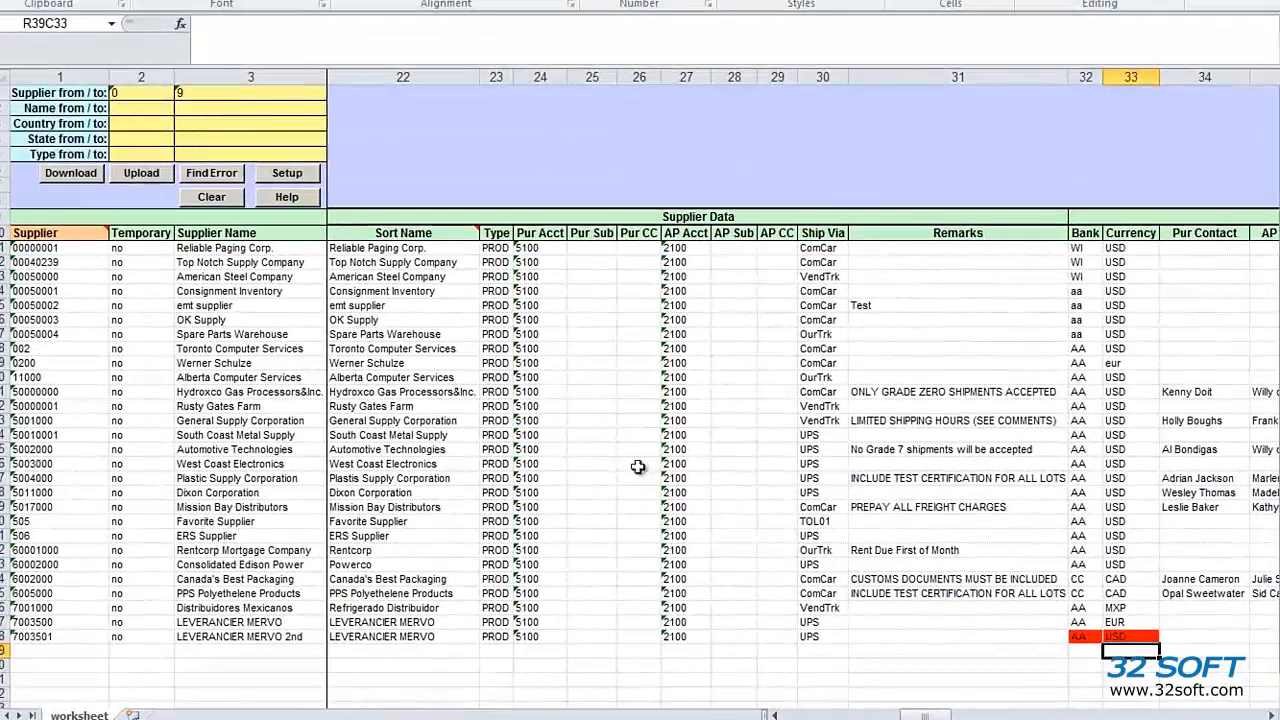
# Check for remaining errors with Find Error and upload the corrected suppliers again
pyautogui.click(199, 175)
pyautogui.click(197, 177)
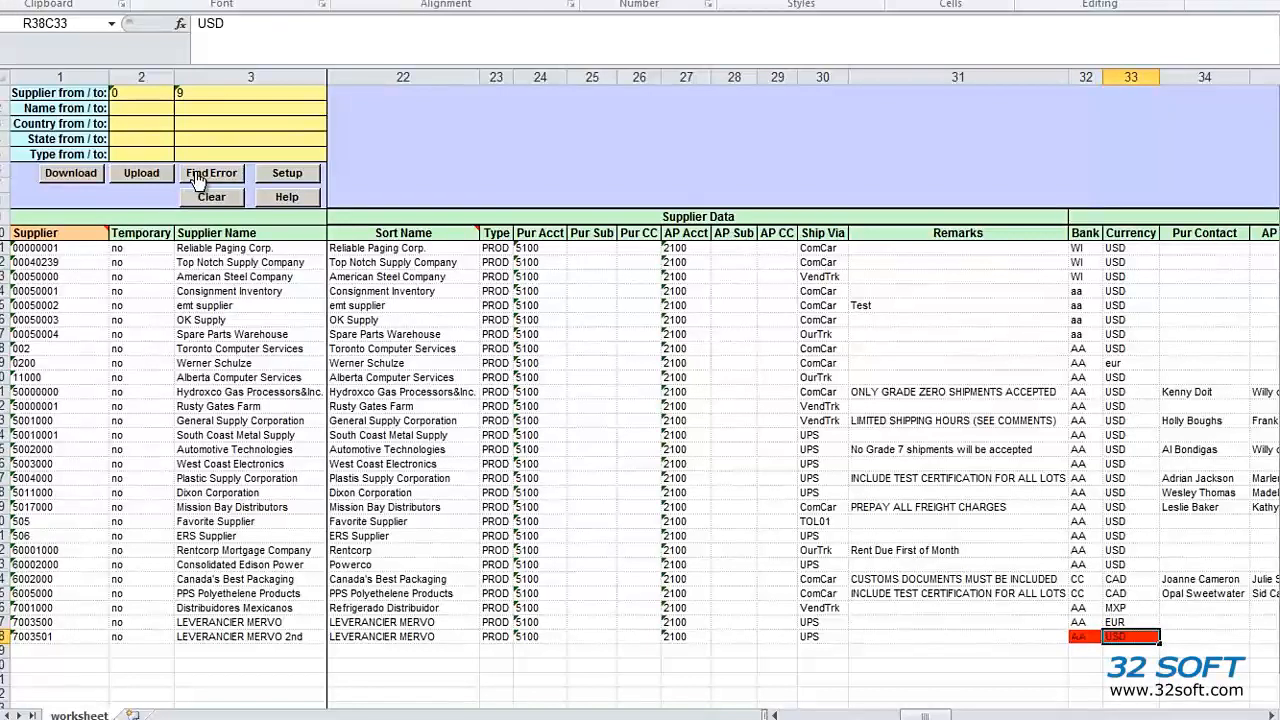
pyautogui.click(166, 177)
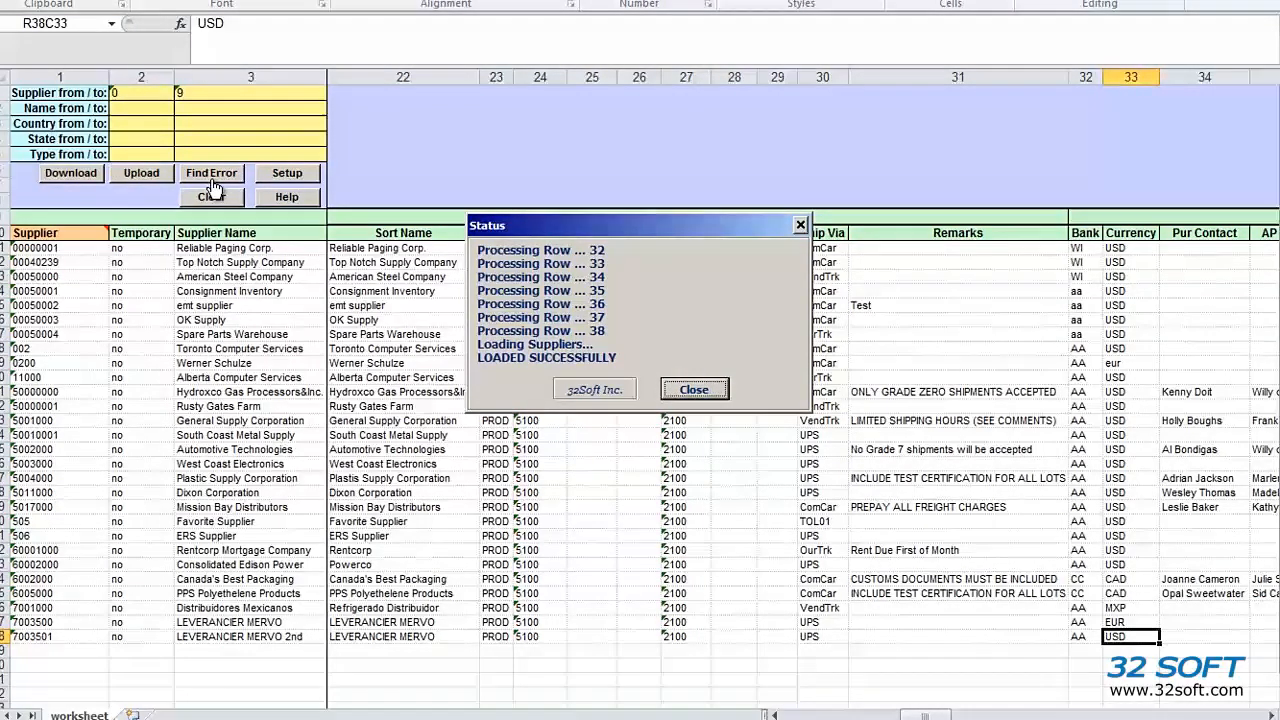
# Close the upload status report showing LOADED SUCCESSFULLY
pyautogui.click(706, 389)
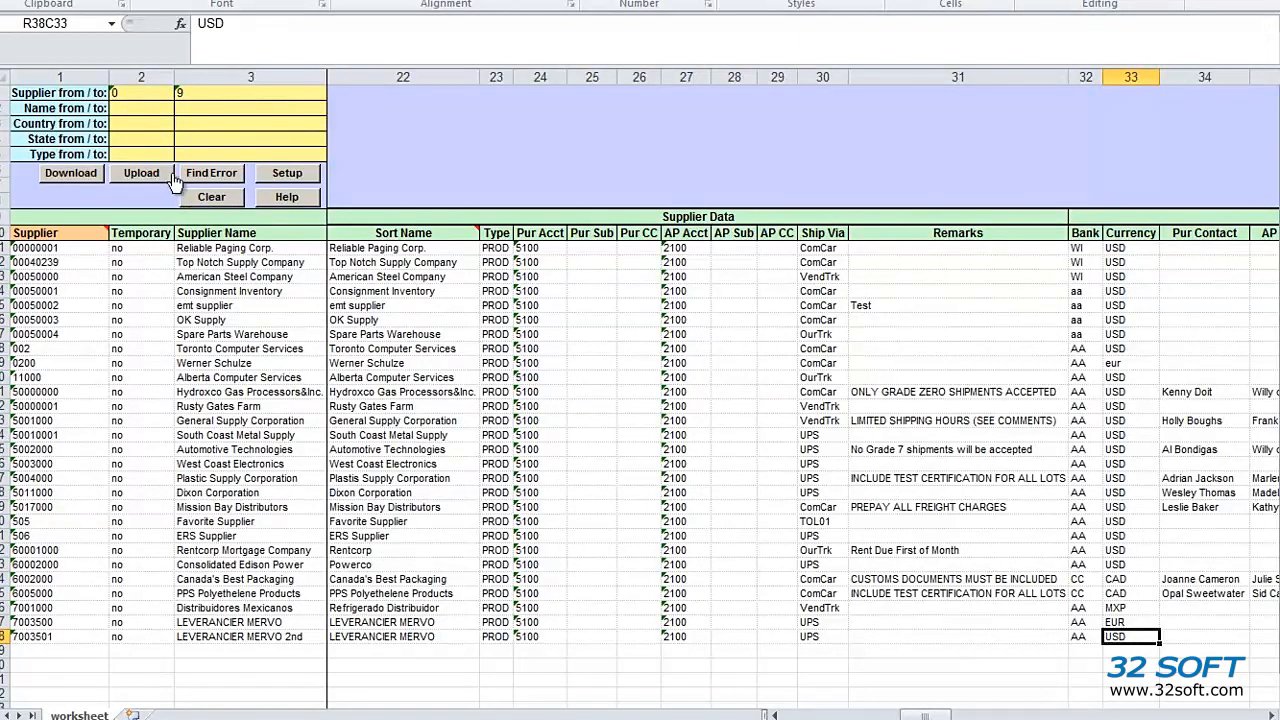
# Re-download the suppliers and verify the PROD Type column and the new 7003501 row
pyautogui.click(90, 173)
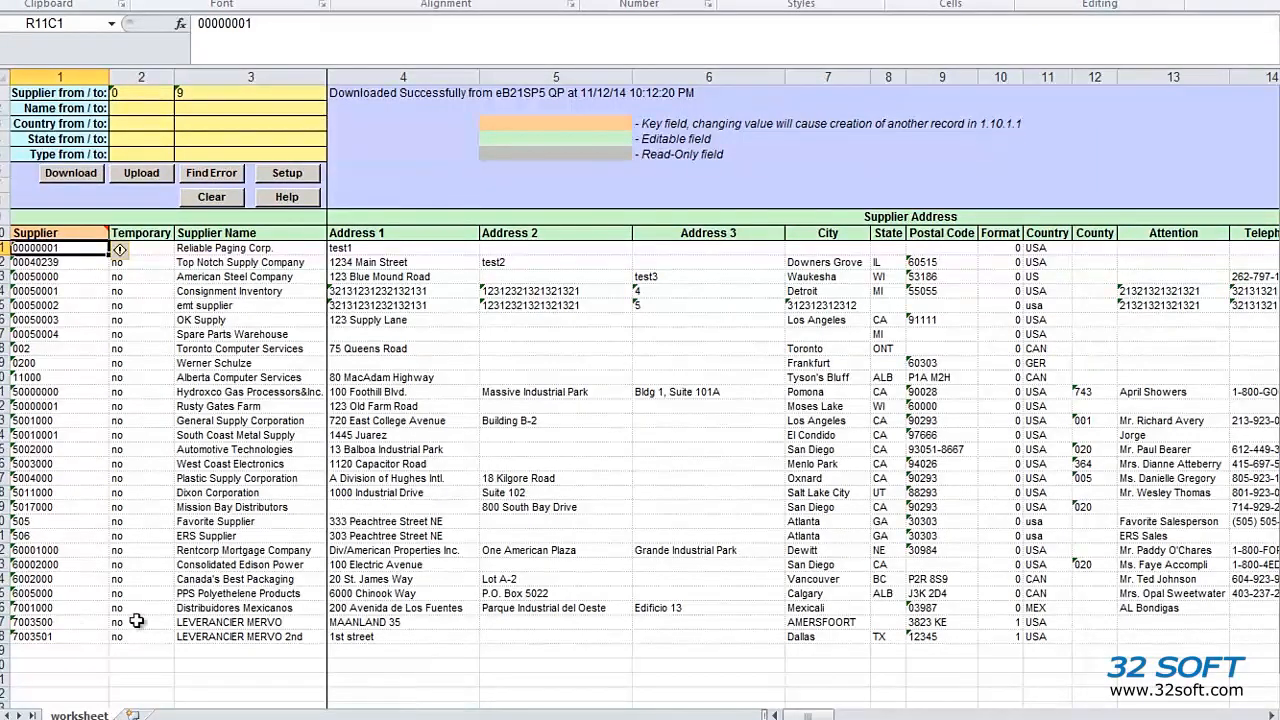
pyautogui.moveTo(815, 716); pyautogui.dragTo(935, 716)
pyautogui.moveTo(561, 248); pyautogui.dragTo(565, 624)
pyautogui.click(66, 637)
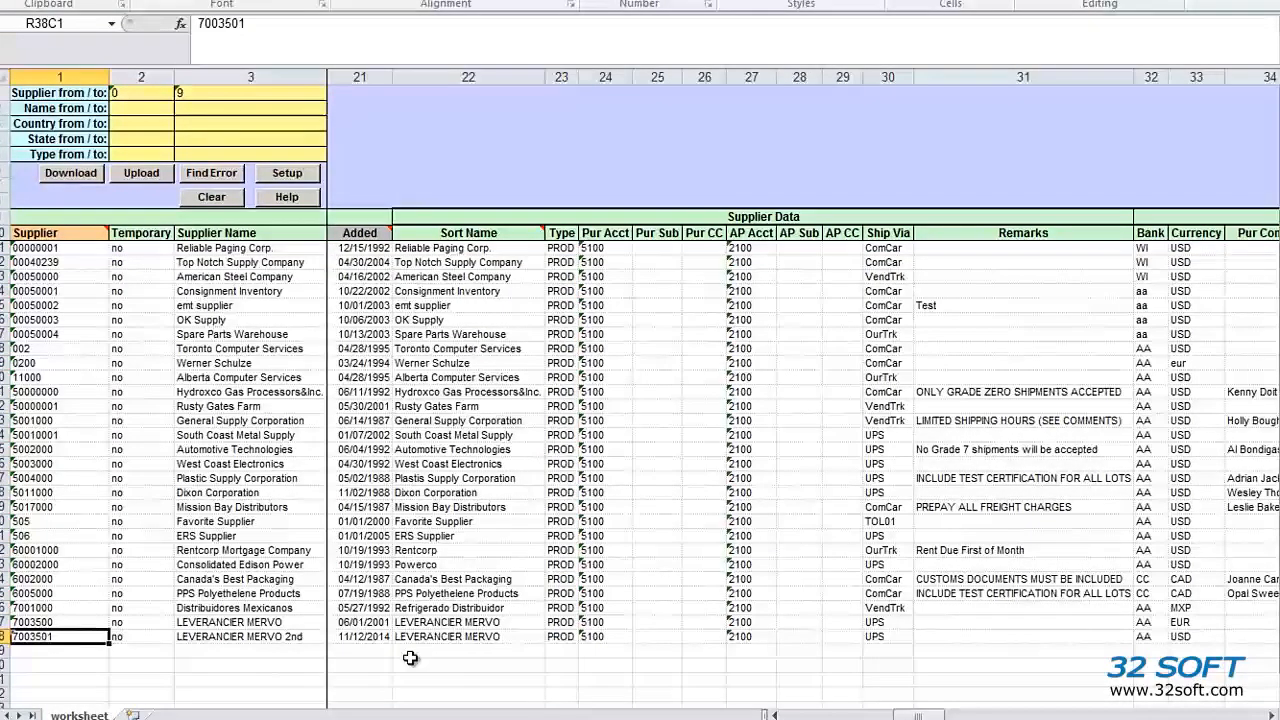